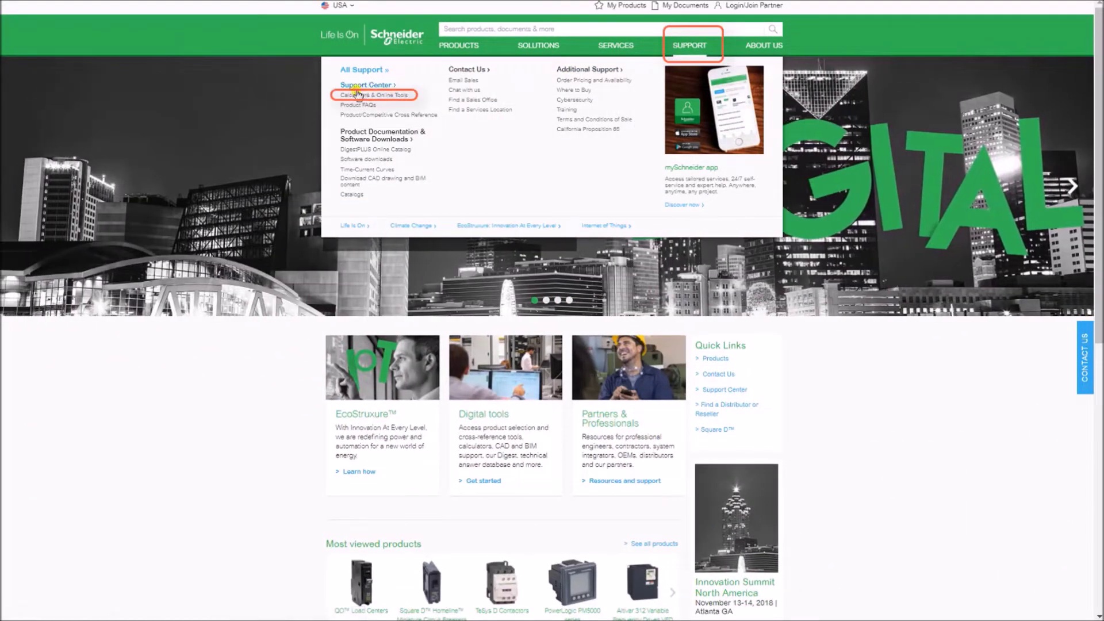
Go to Calculators & Online Tools and show the EZ Product Selection Tools listing.
click(408, 99)
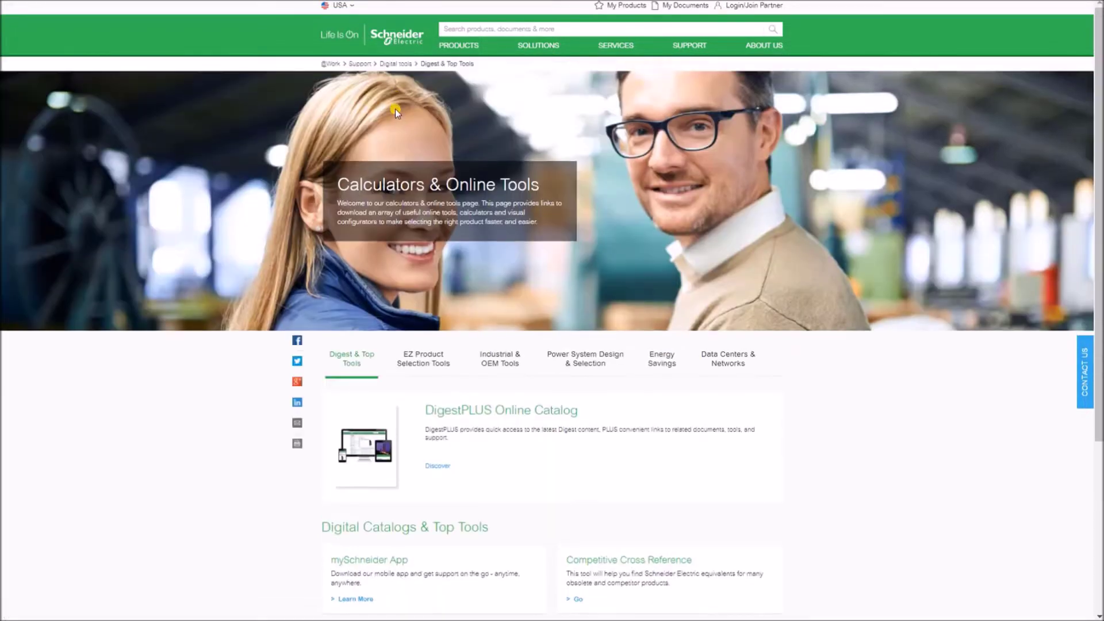
scroll(179, 365, down, 3)
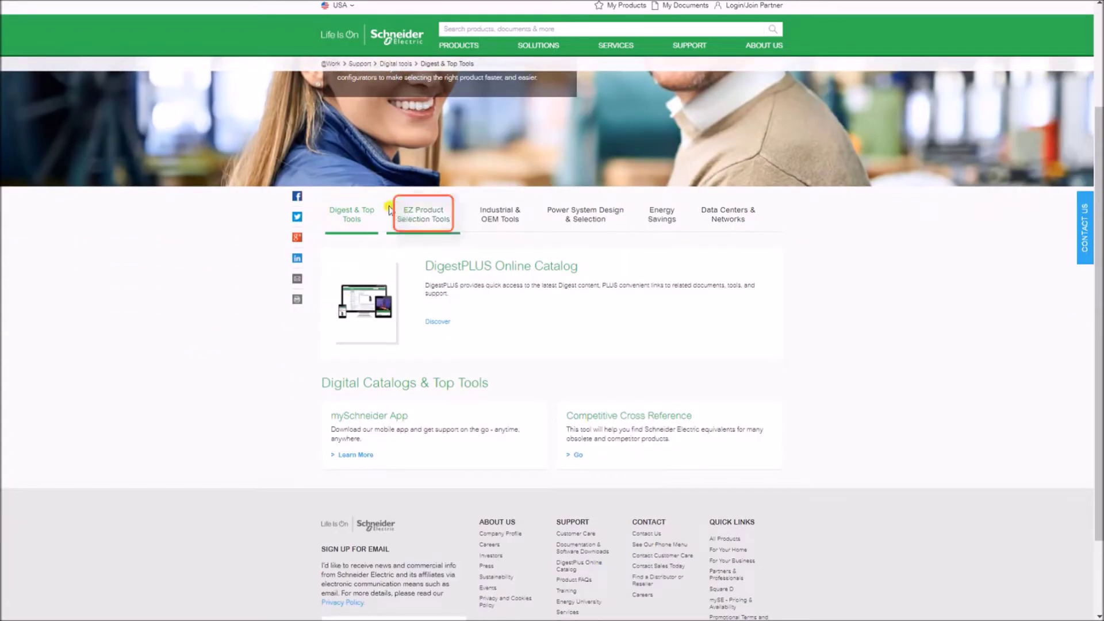
click(435, 224)
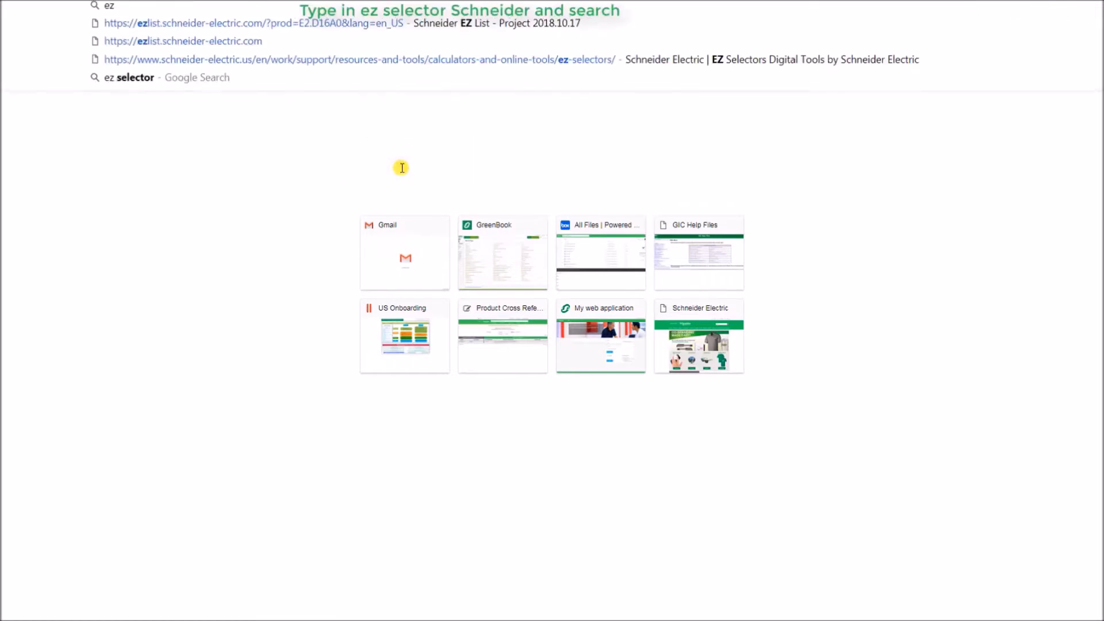
Search for 'ez selector schneider electric' in the new Chrome tab.
text( select)
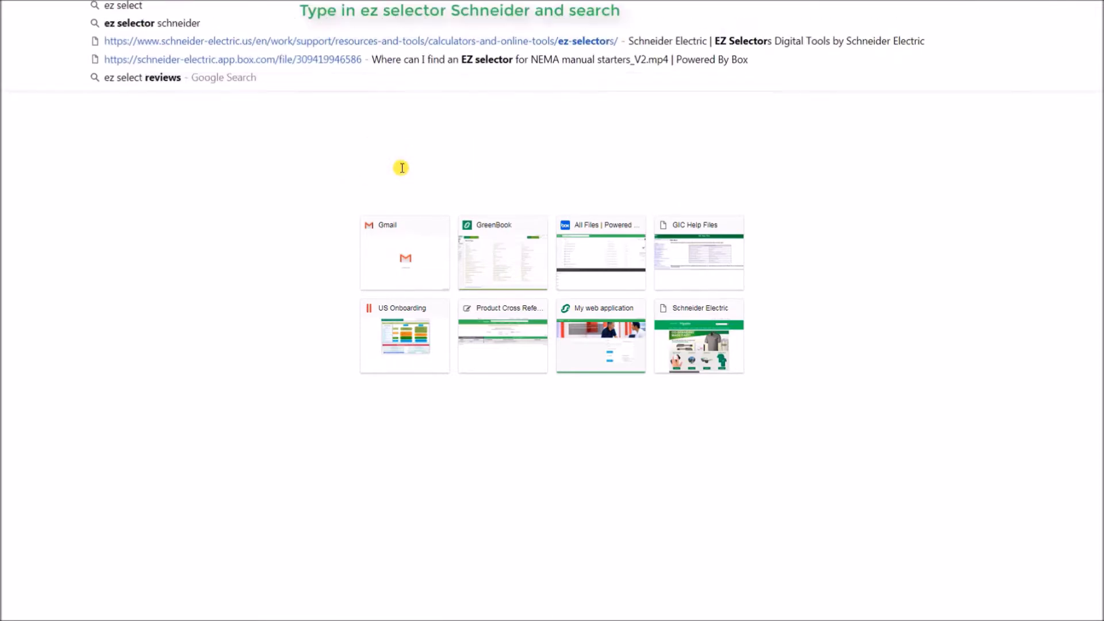
text(or schne)
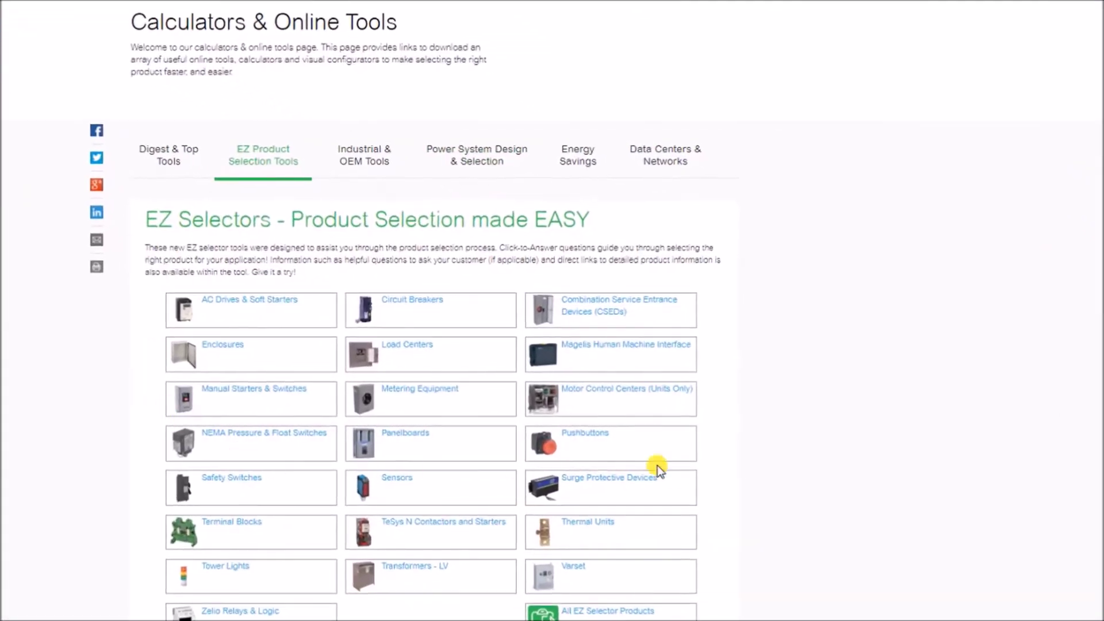
Open the Pushbuttons selector and skim the XB4/XB5 22mm catalog before closing it.
scroll(851, 440, down, 3)
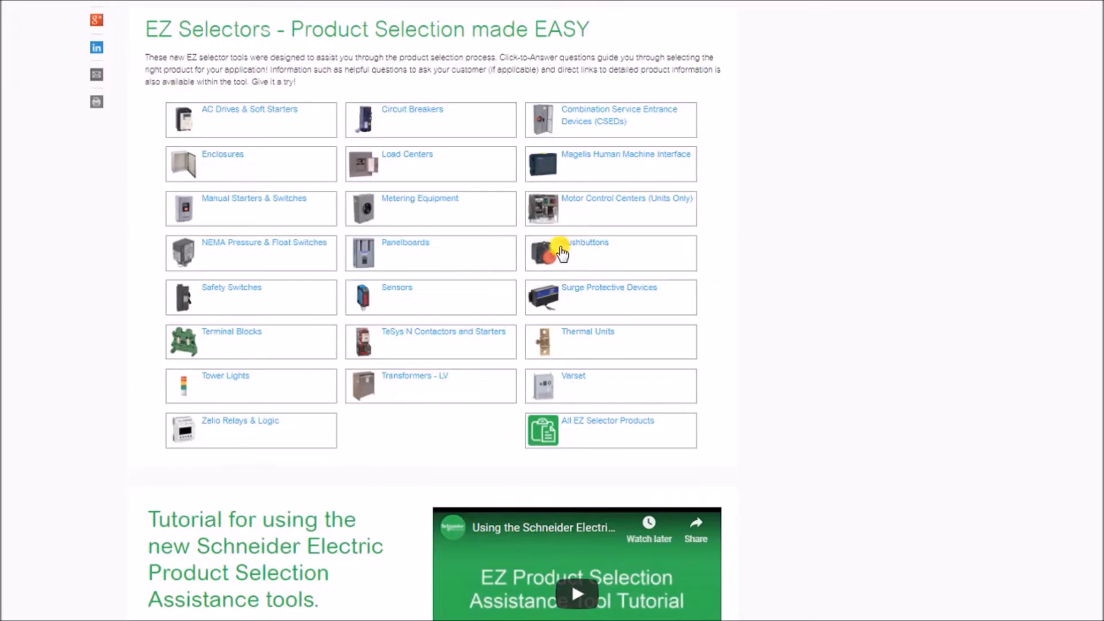
click(562, 252)
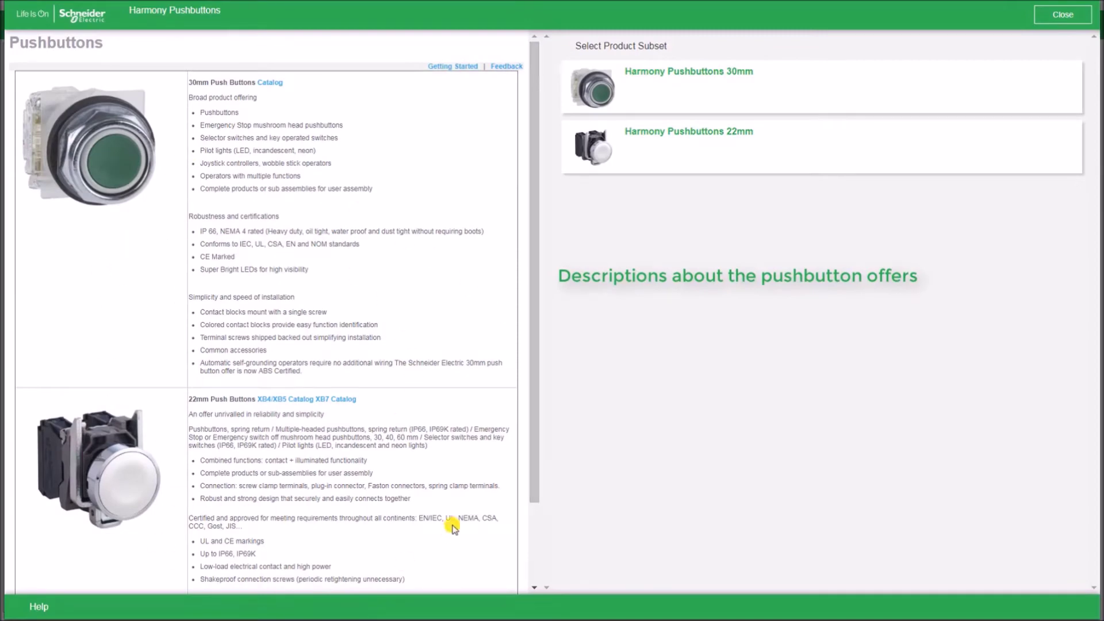
scroll(304, 405, down, 3)
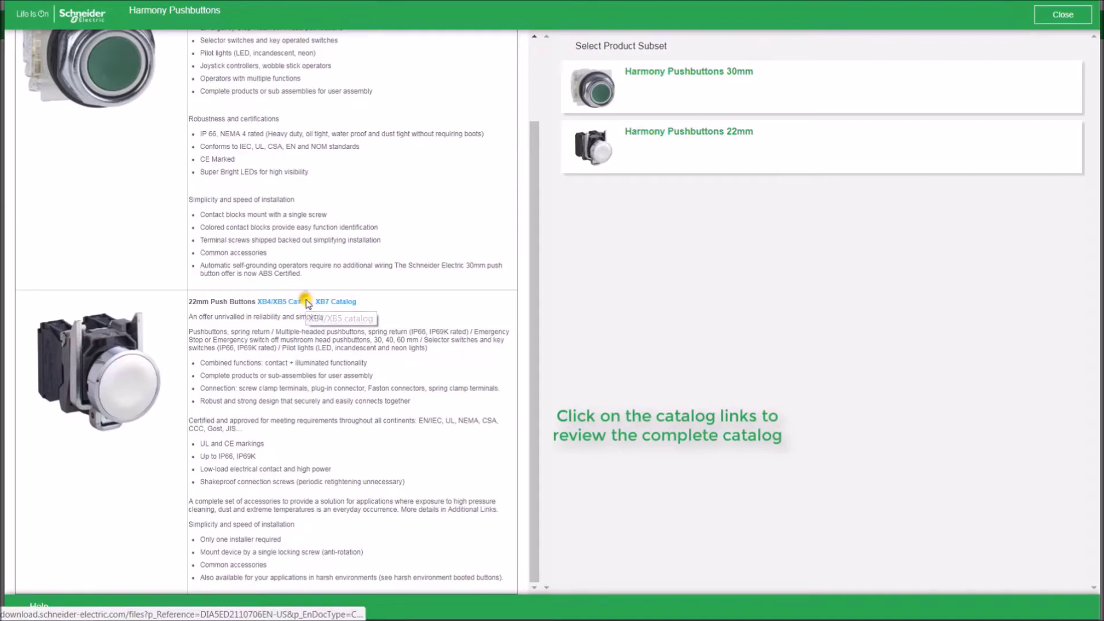
click(295, 301)
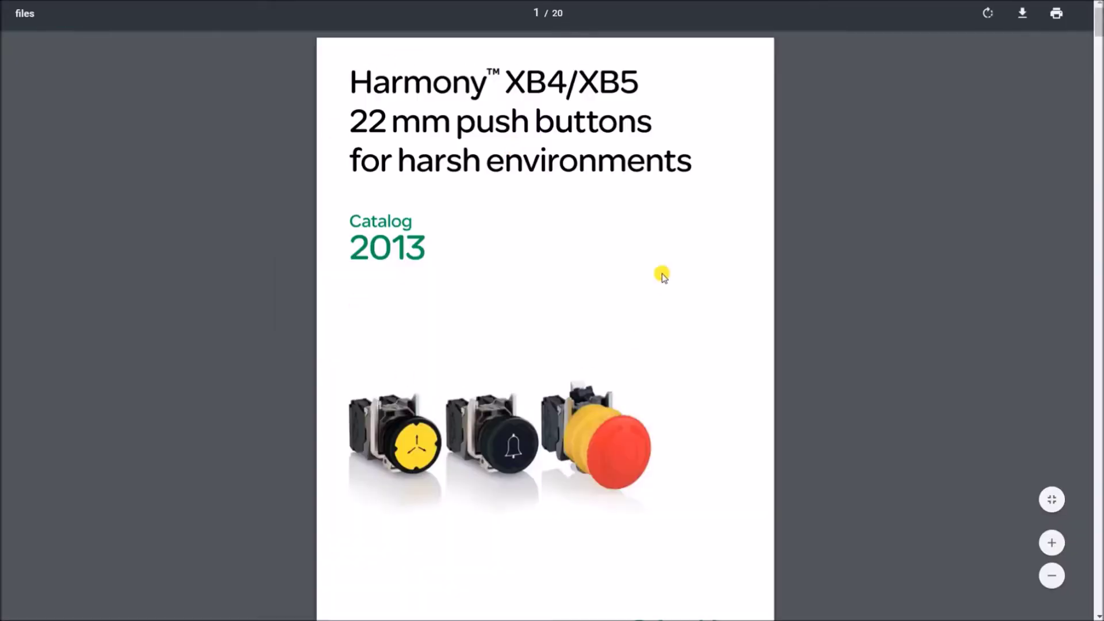
scroll(662, 275, down, 8)
scroll(661, 276, down, 10)
scroll(661, 276, down, 9)
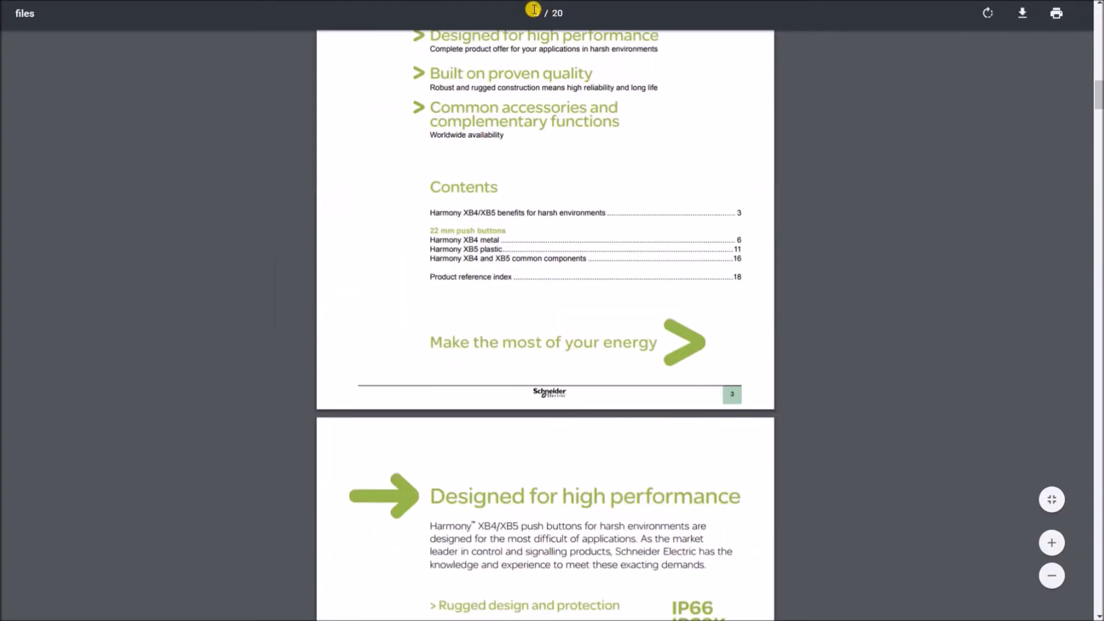
key(ctrl+w)
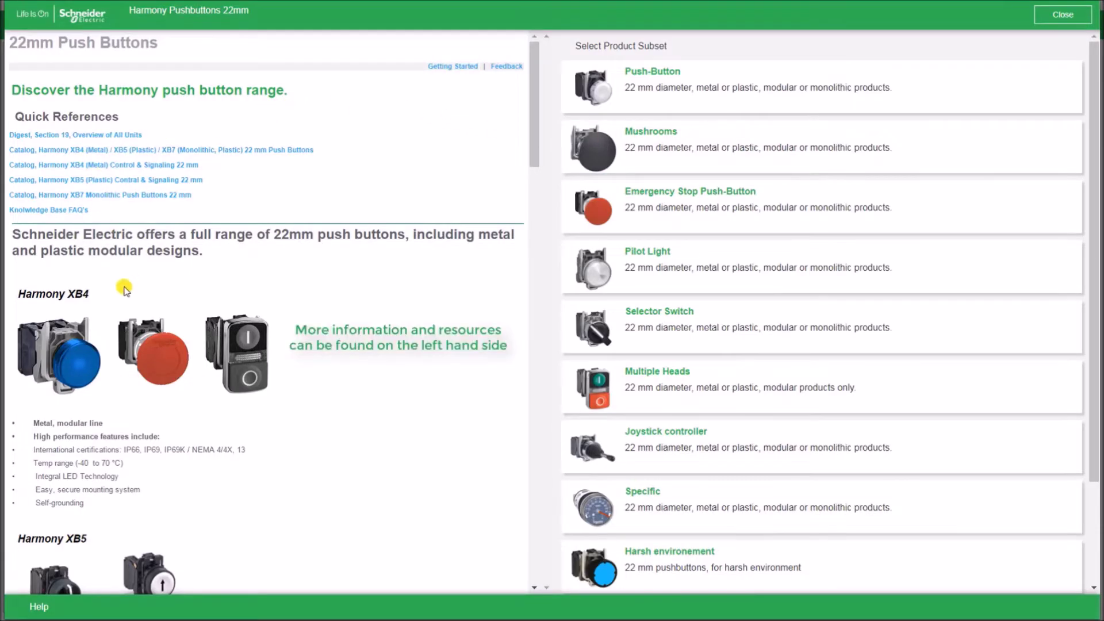
Choose the Push-Button subset, Push-Button component type and Plastic bezel material.
scroll(116, 427, down, 3)
scroll(116, 427, down, 3)
scroll(117, 426, down, 4)
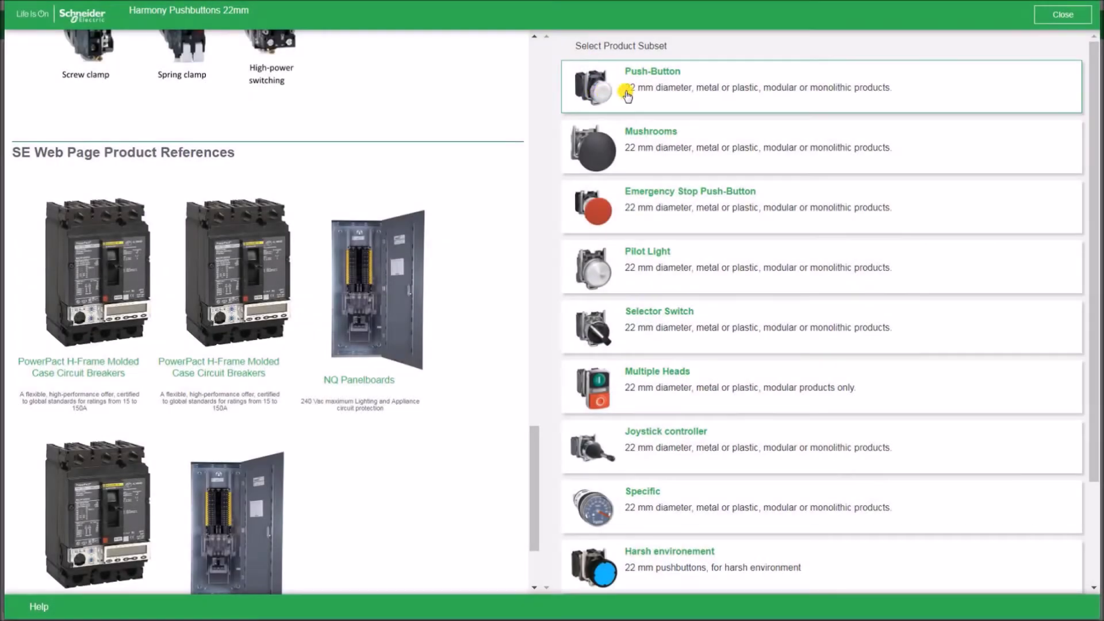
click(651, 86)
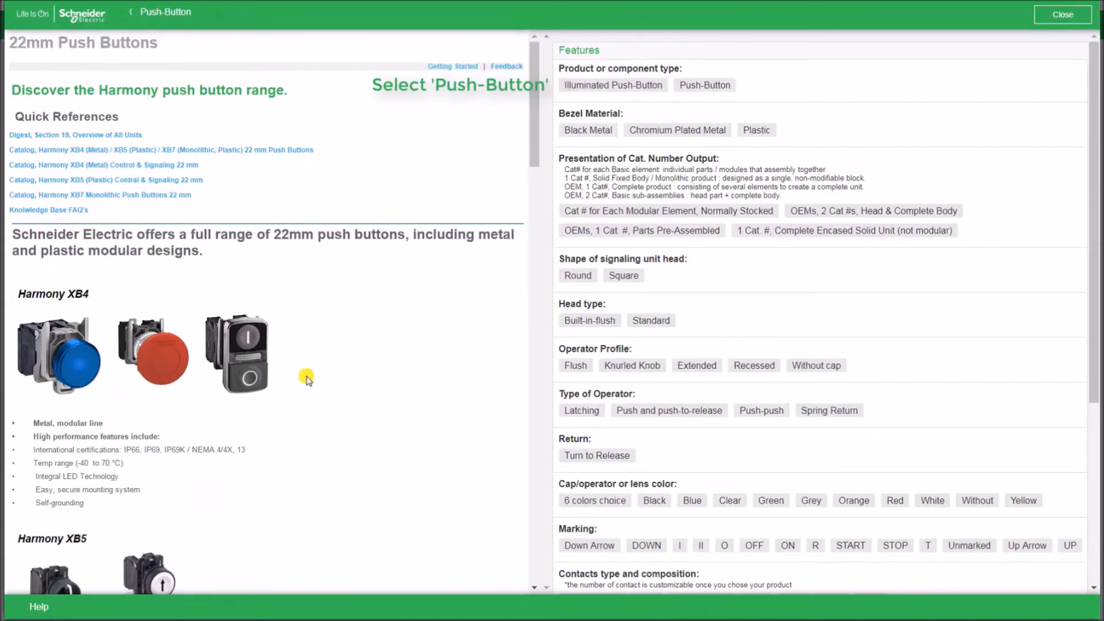
scroll(295, 300, down, 3)
scroll(297, 303, down, 5)
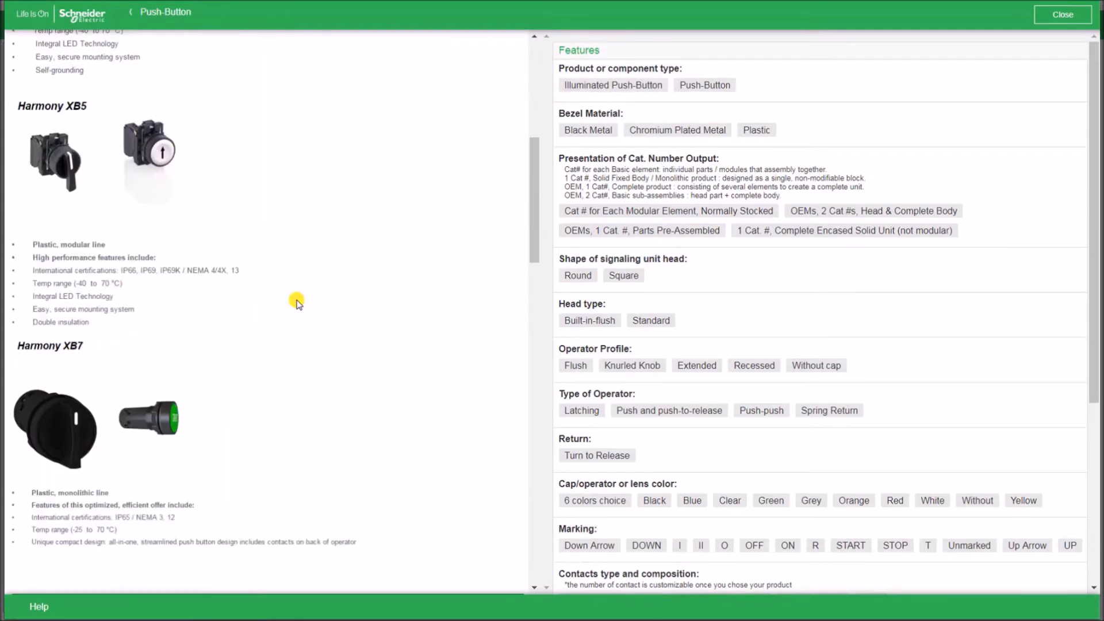
click(700, 94)
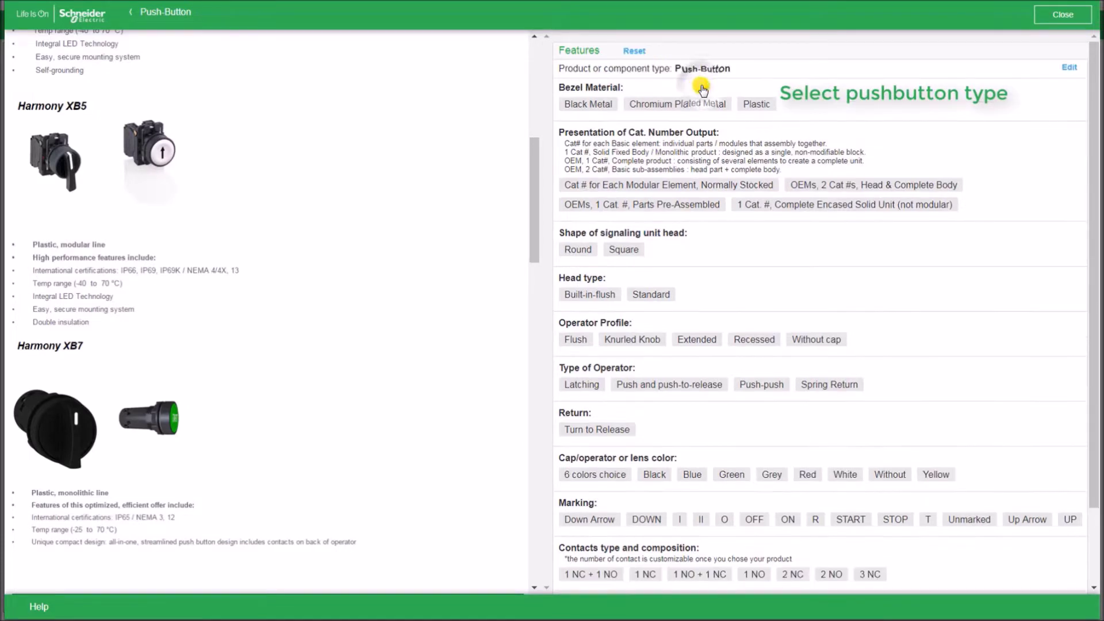
click(755, 103)
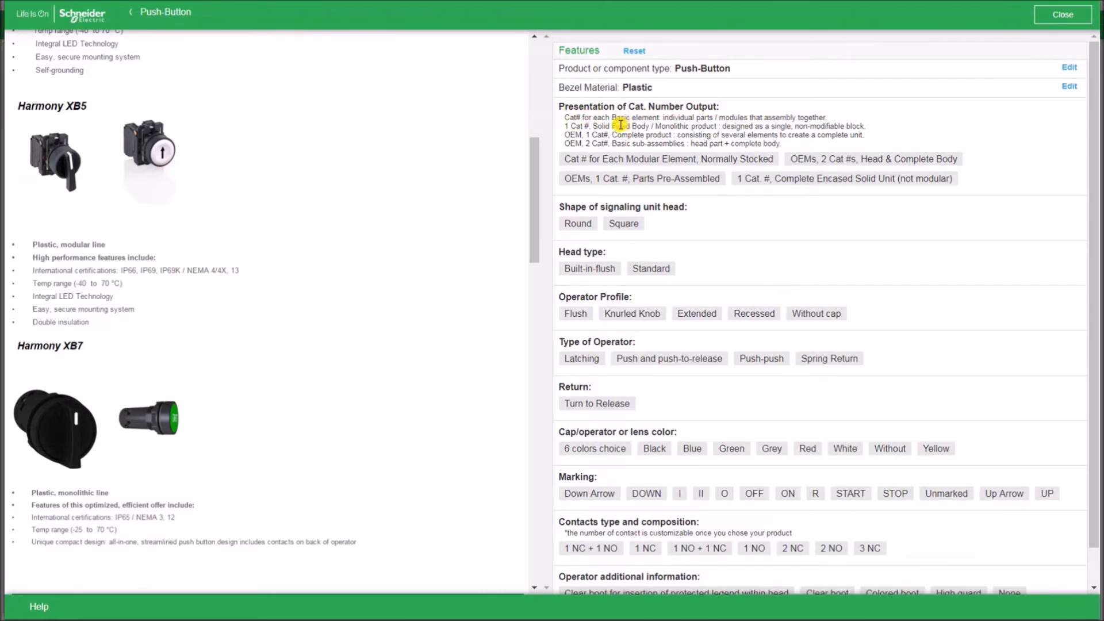
Try each catalog-number output option, then pick a round signaling unit head.
click(563, 159)
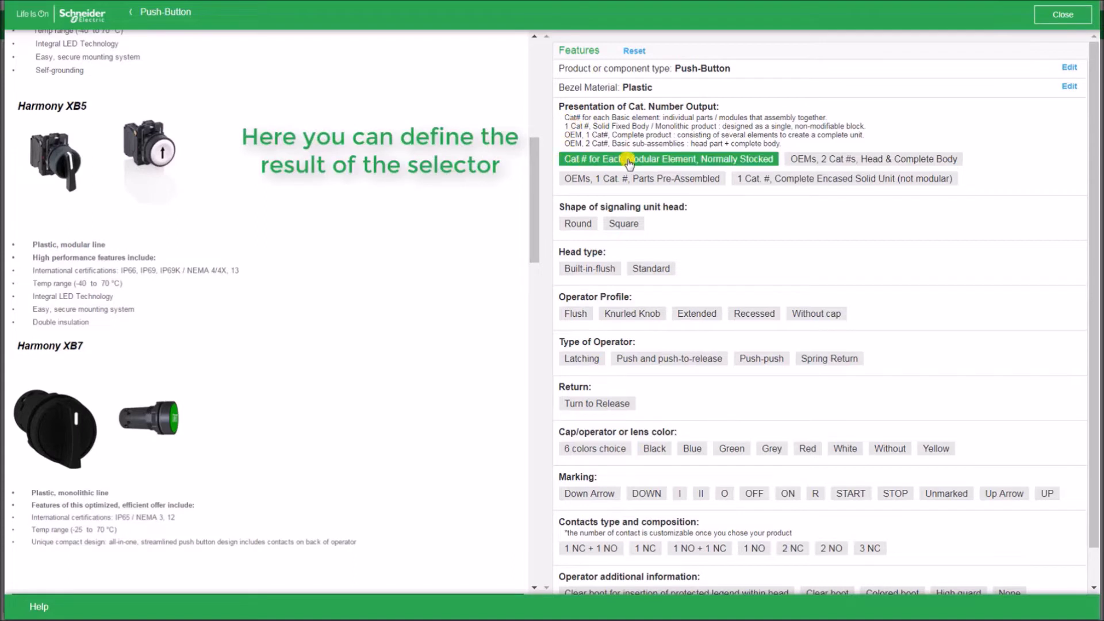
click(679, 178)
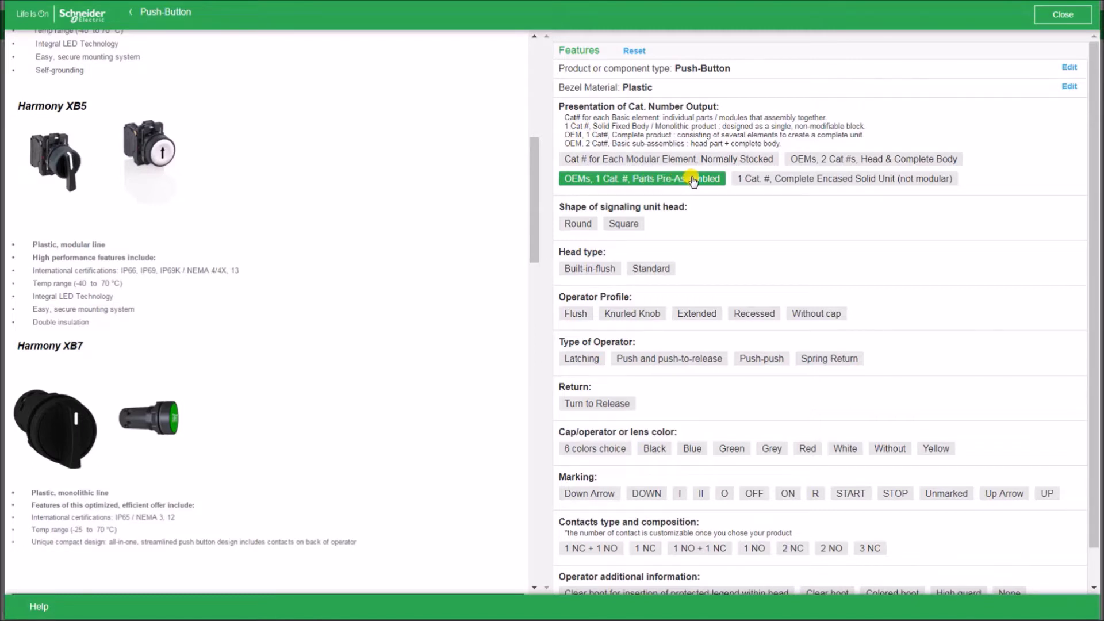
click(796, 161)
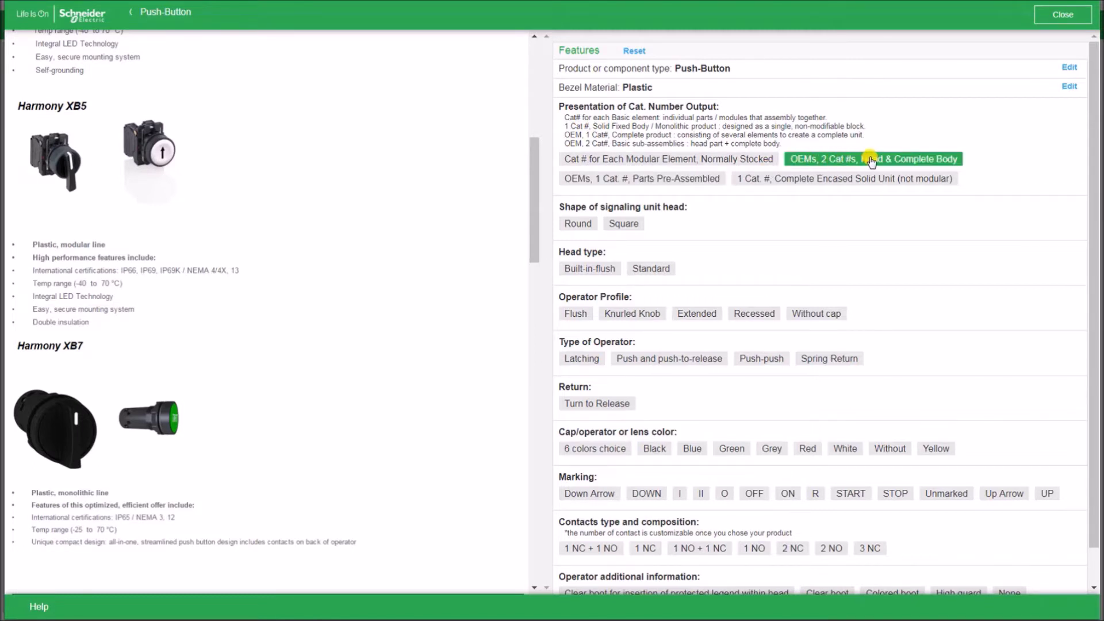
click(846, 176)
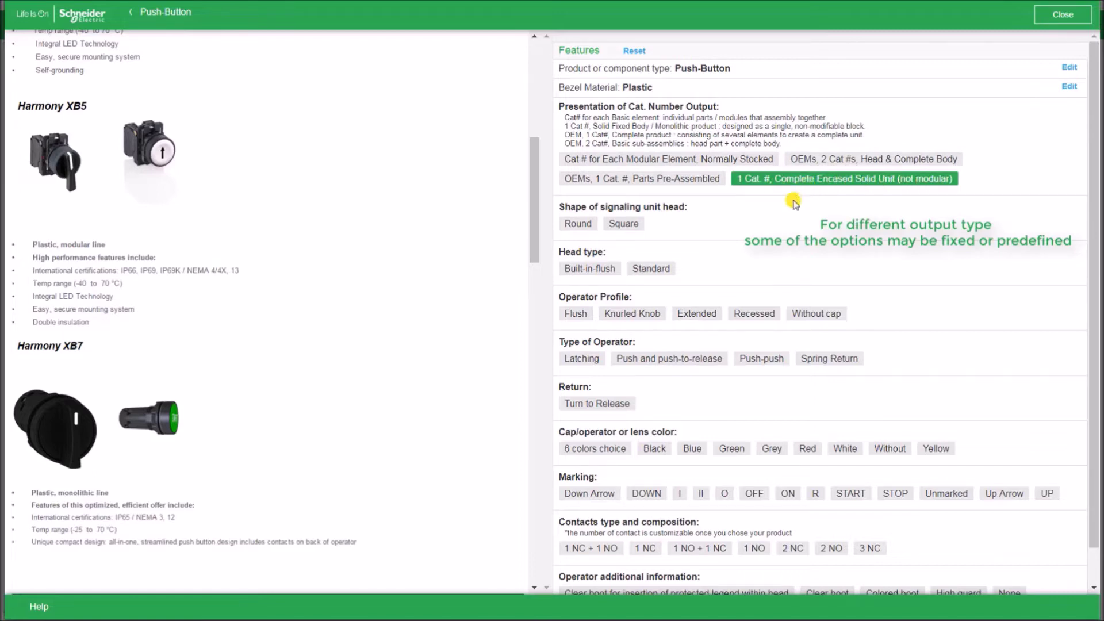
click(577, 229)
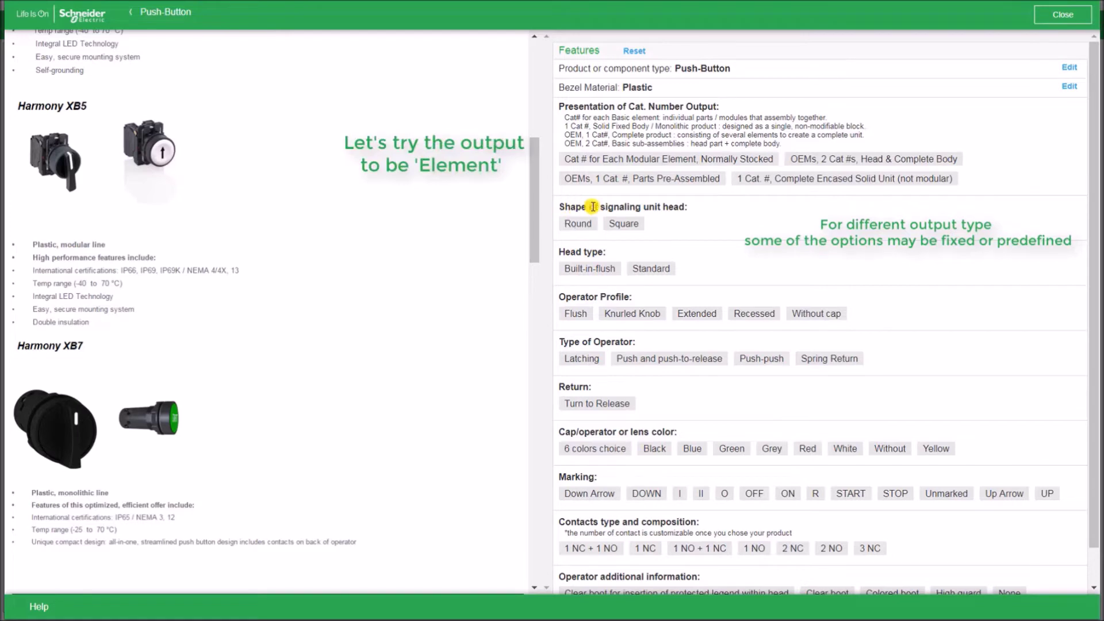
Set per-element catalog numbers, Standard head, Flush profile, Blue cap and 1 NO + 1 NC contacts.
click(735, 164)
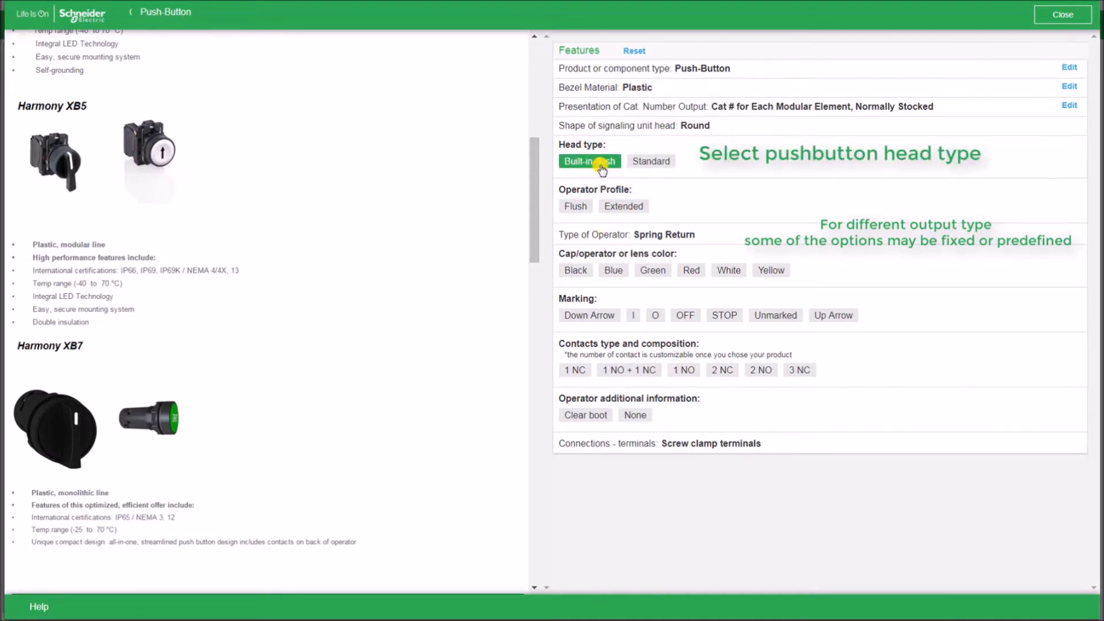
click(643, 161)
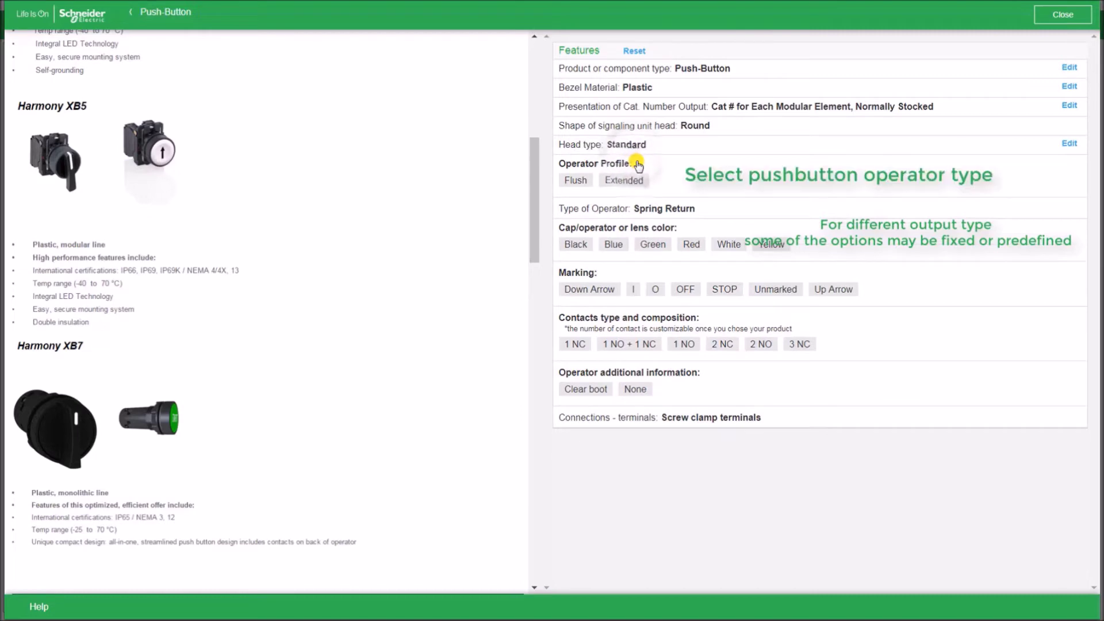
click(575, 183)
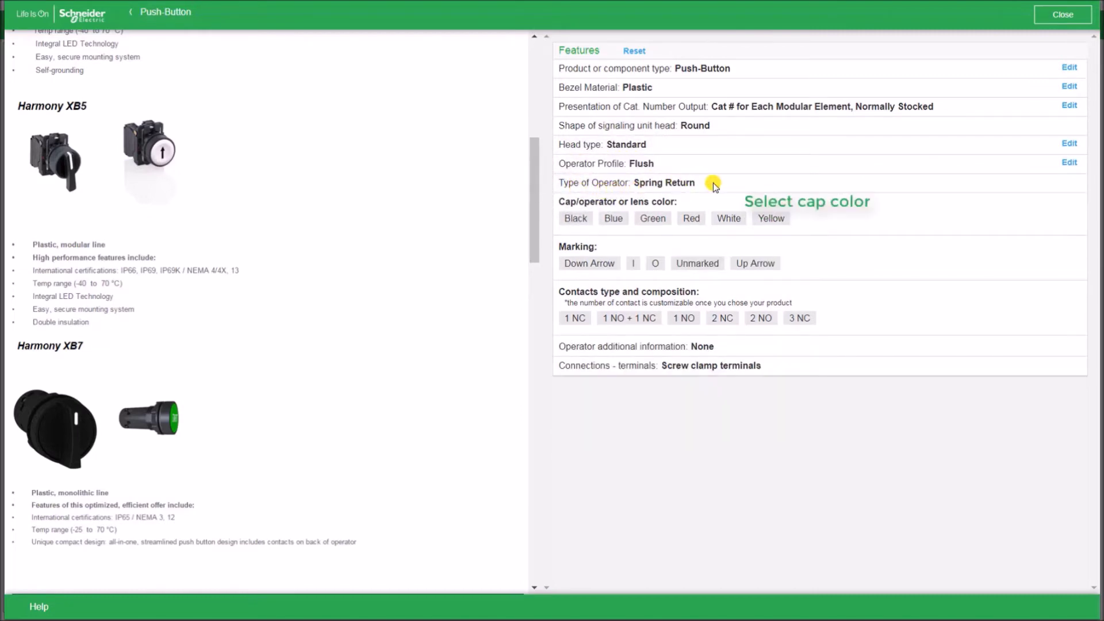
click(614, 221)
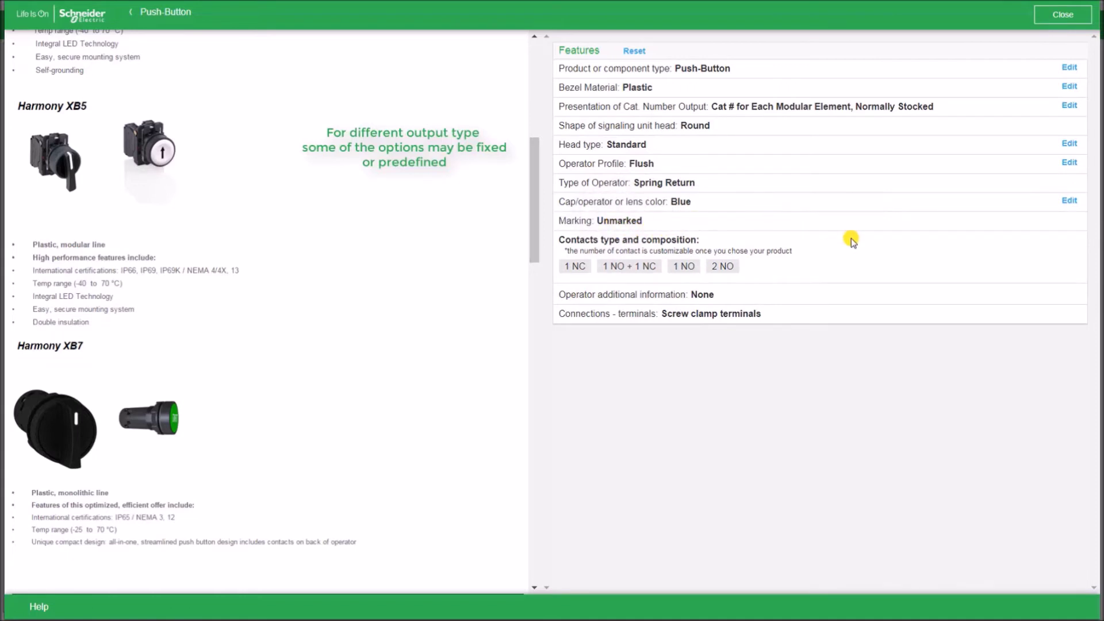
click(631, 266)
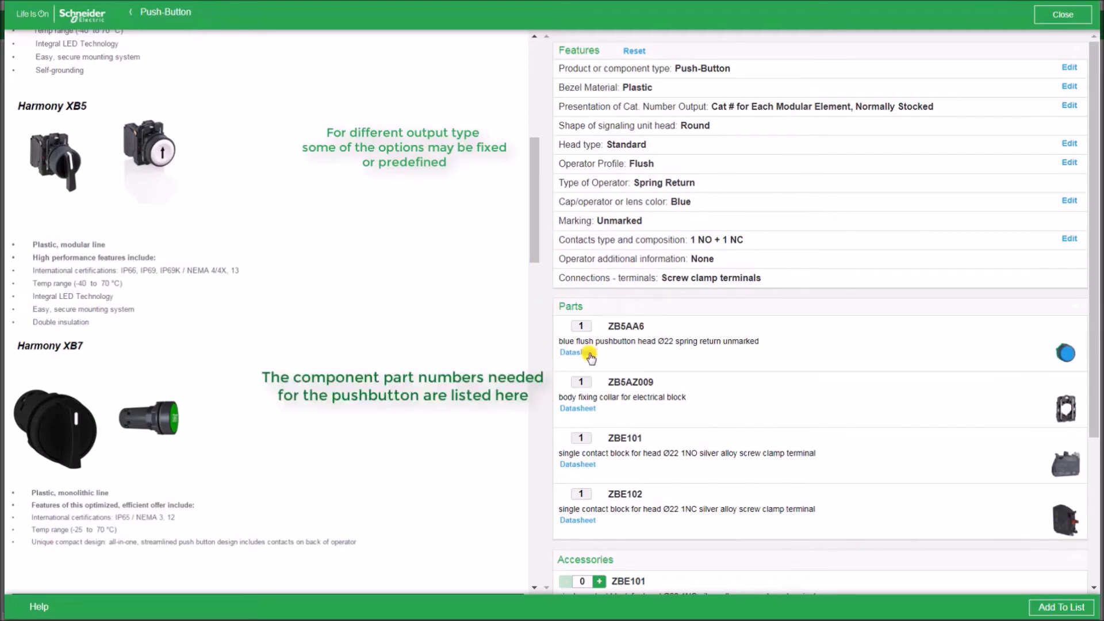
Review the ZB5AA6, ZB5AZ009, ZBE101 and ZBE102 part descriptions.
drag(639, 343, 651, 343)
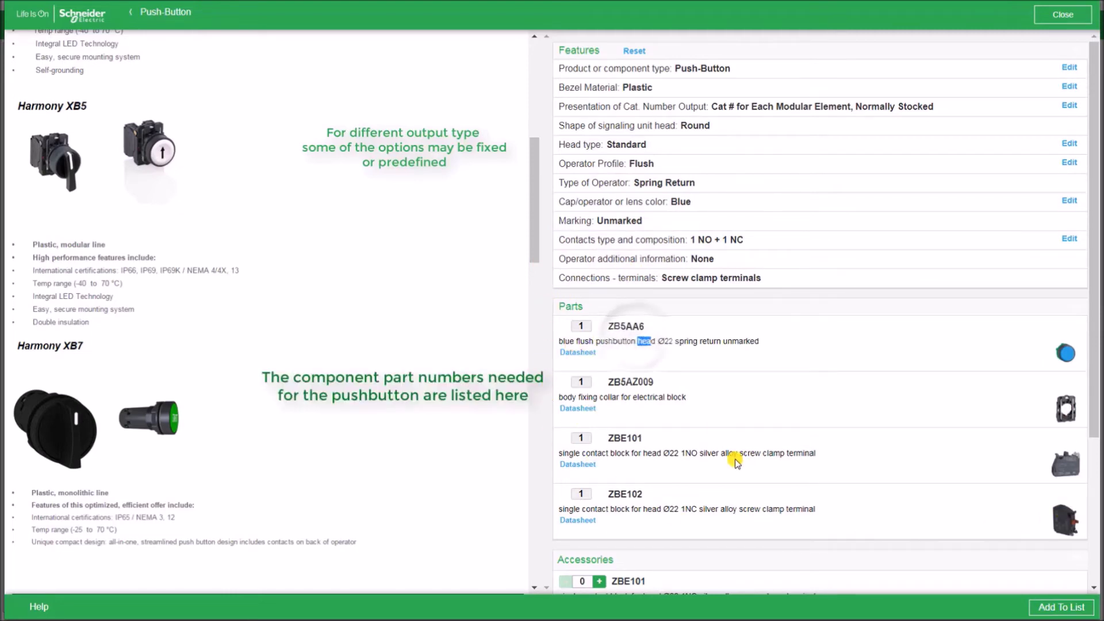
drag(577, 398, 617, 397)
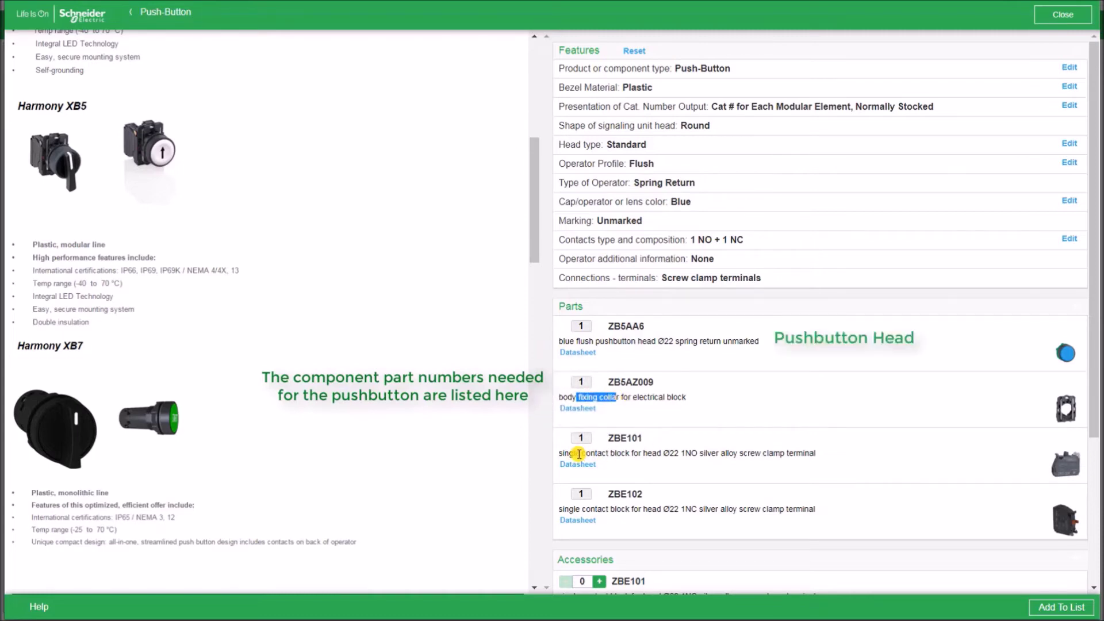
drag(579, 453, 630, 453)
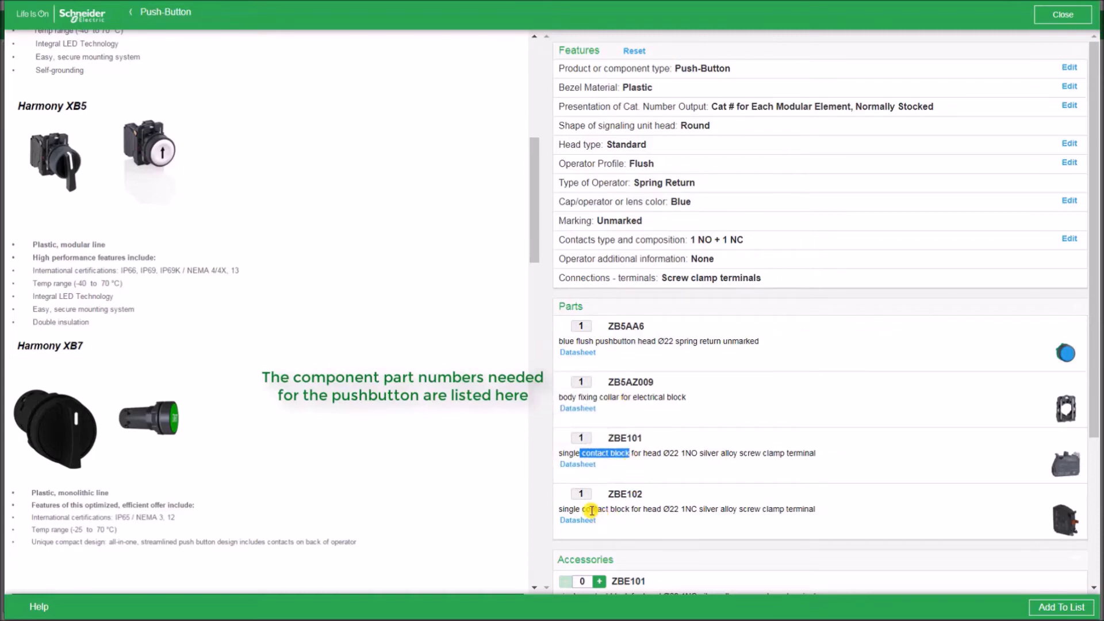
drag(582, 509, 702, 508)
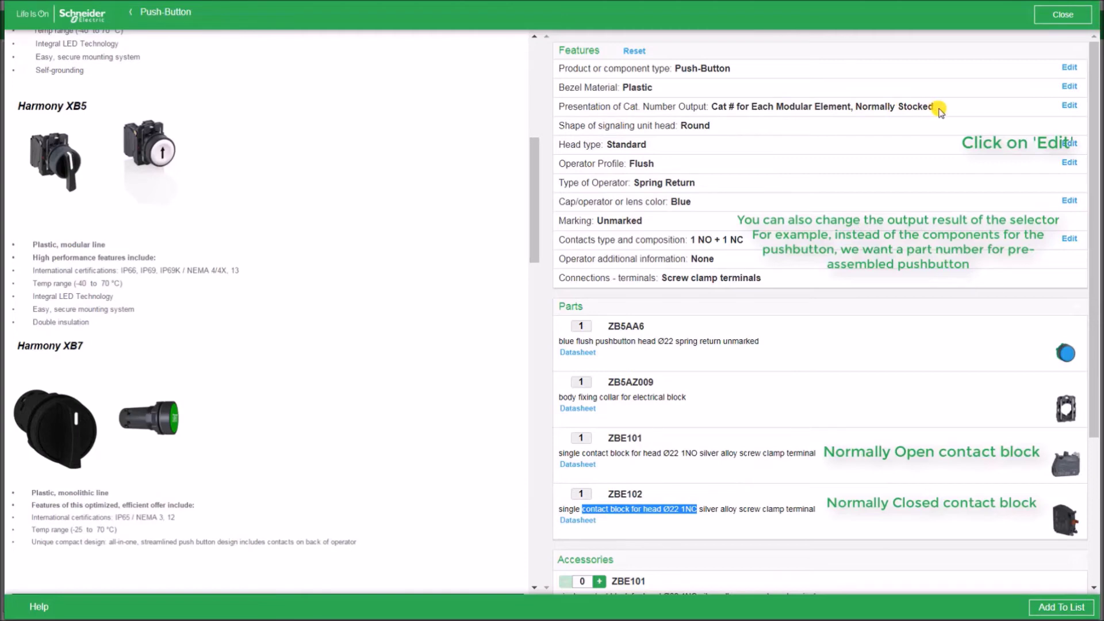
click(1067, 105)
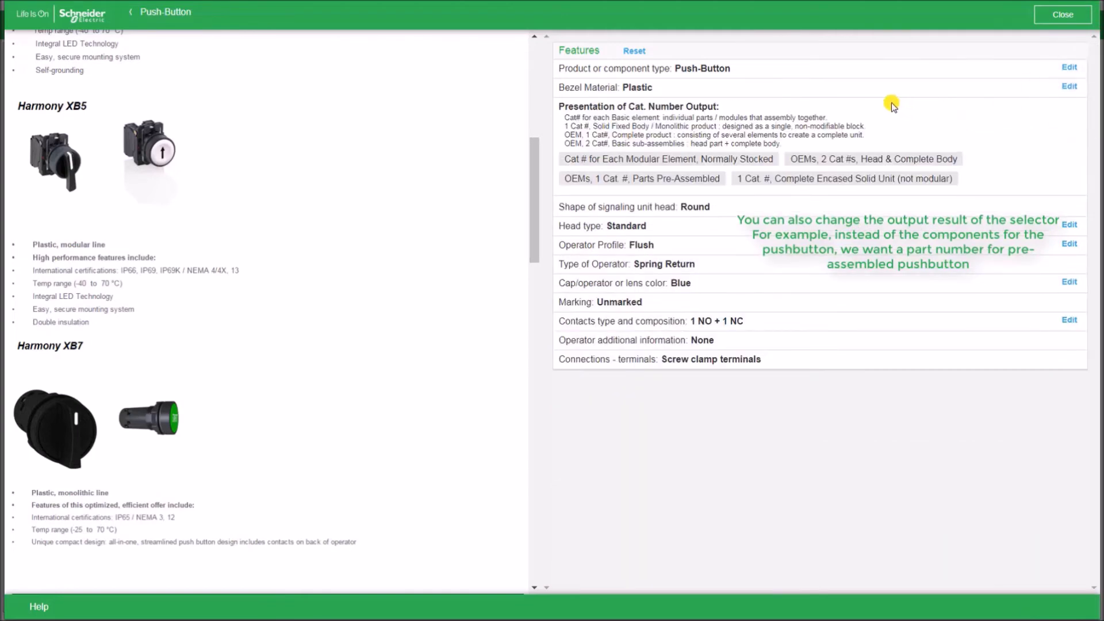
Switch to pre-assembled output XB5AA65 and add one ZBE101 contact block accessory.
click(668, 180)
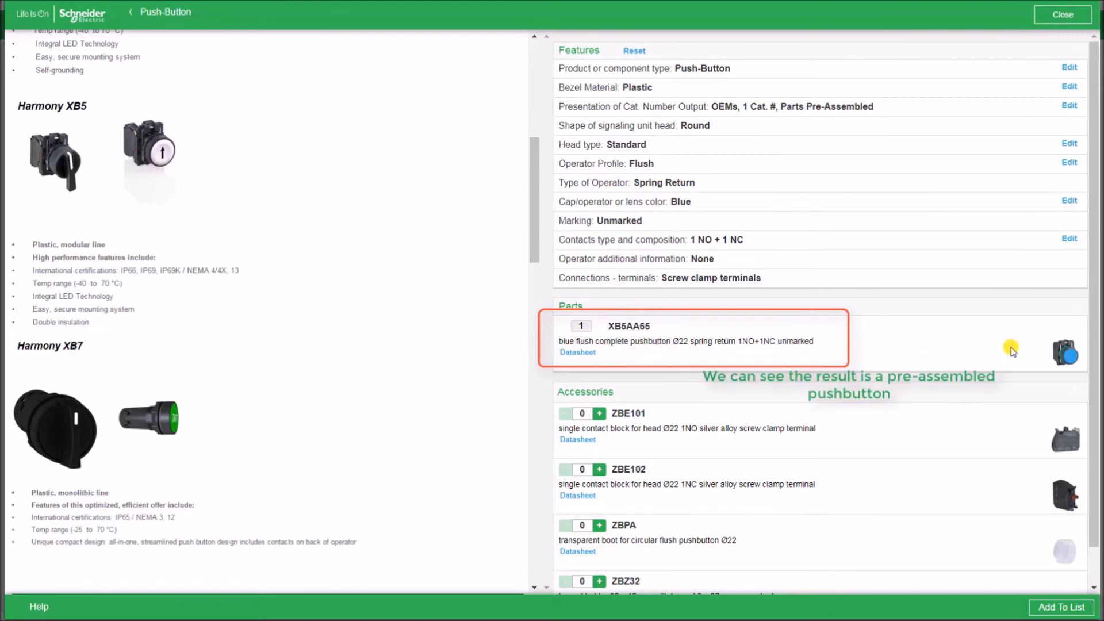
drag(644, 344, 815, 341)
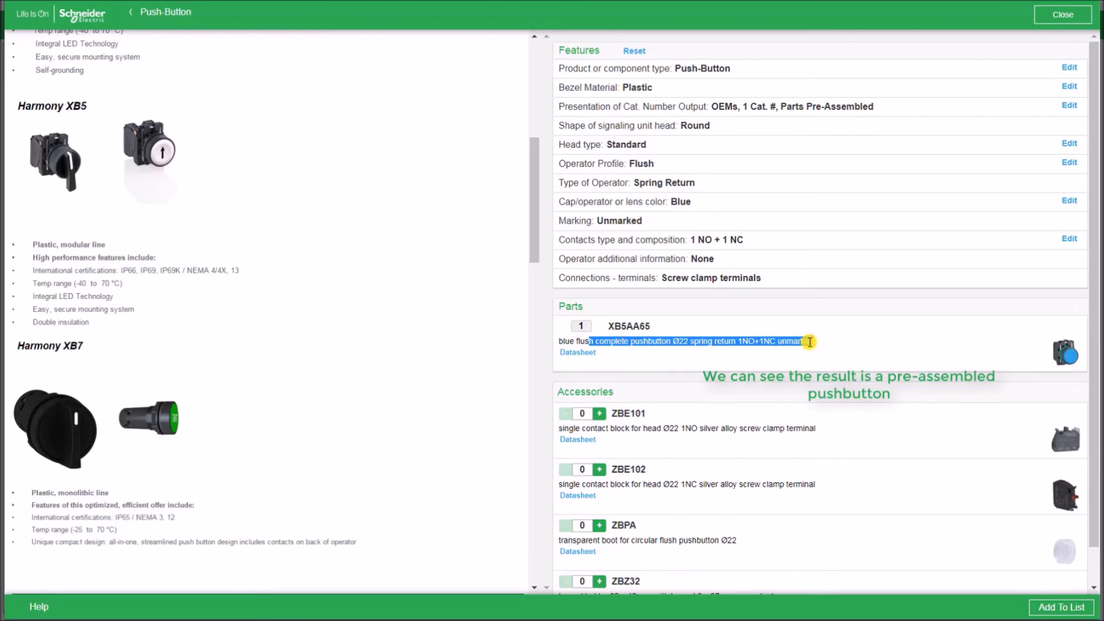
drag(808, 342, 814, 342)
scroll(581, 408, down, 1)
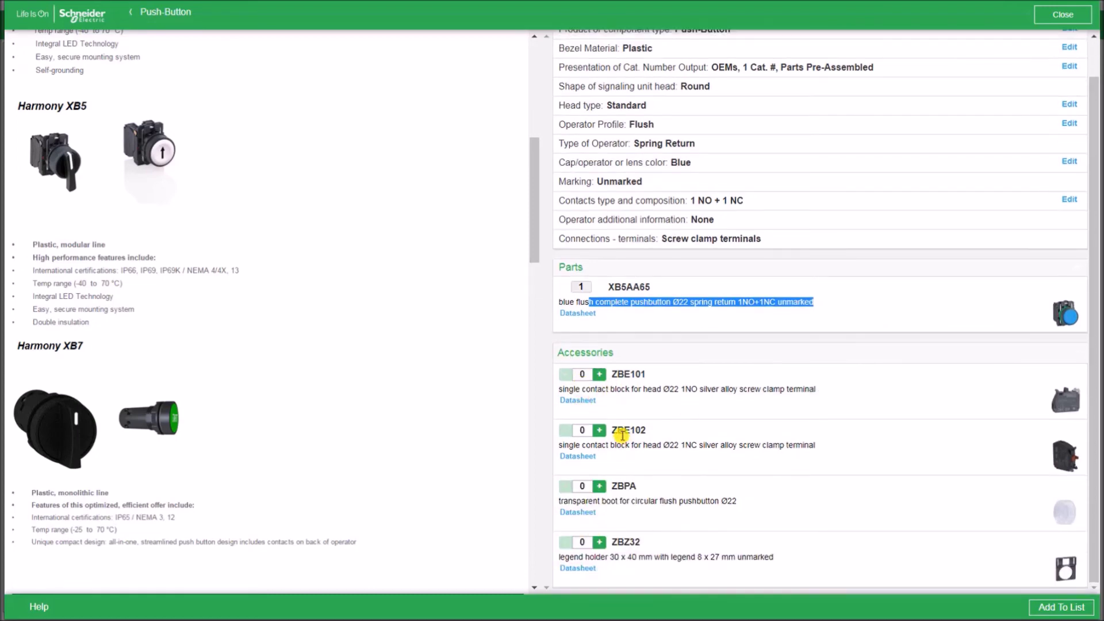
click(599, 374)
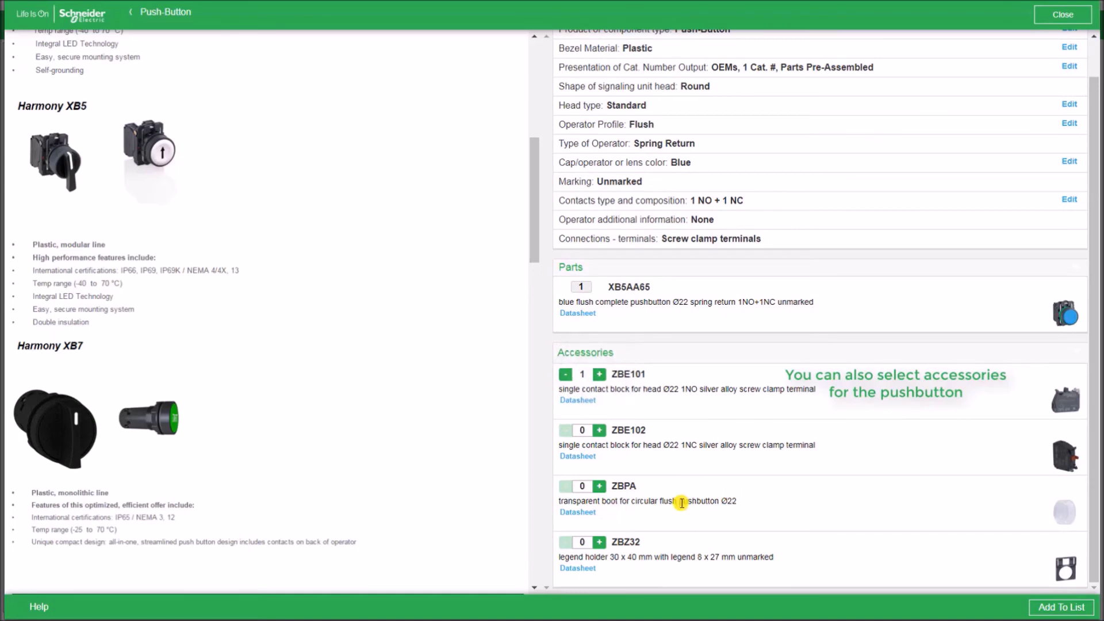
Add XB5AA65 and the ZBE101 accessory to the project list, one of each.
click(1047, 608)
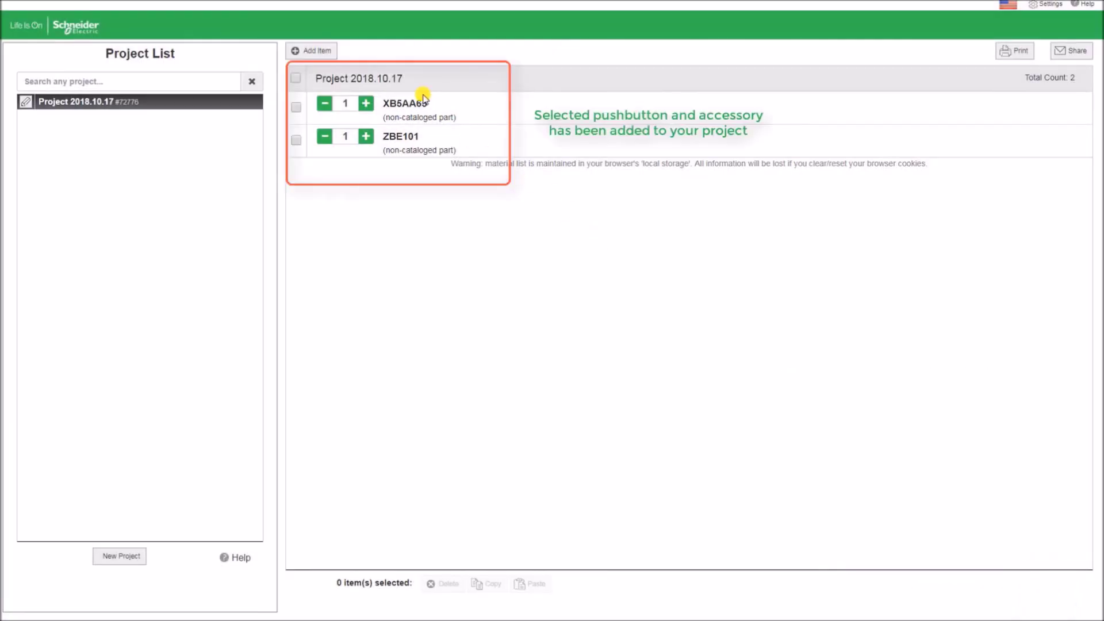